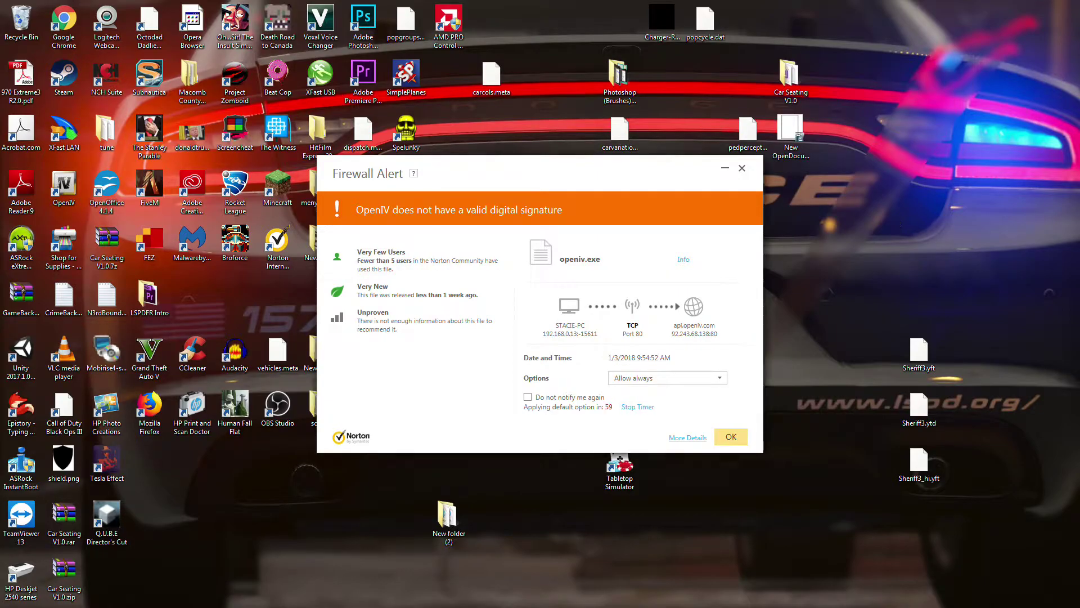
# Dismiss the Norton Firewall Alert so OpenIV can finish starting
pyautogui.click(731, 437)
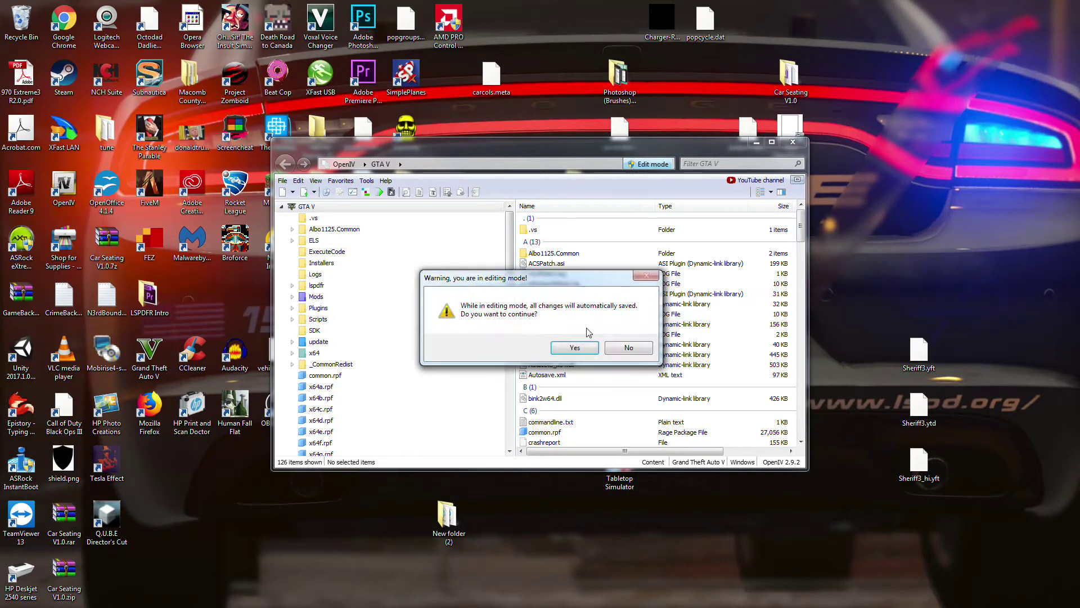
# Confirm the warning to switch OpenIV into edit mode for the GTA V folder
pyautogui.click(579, 344)
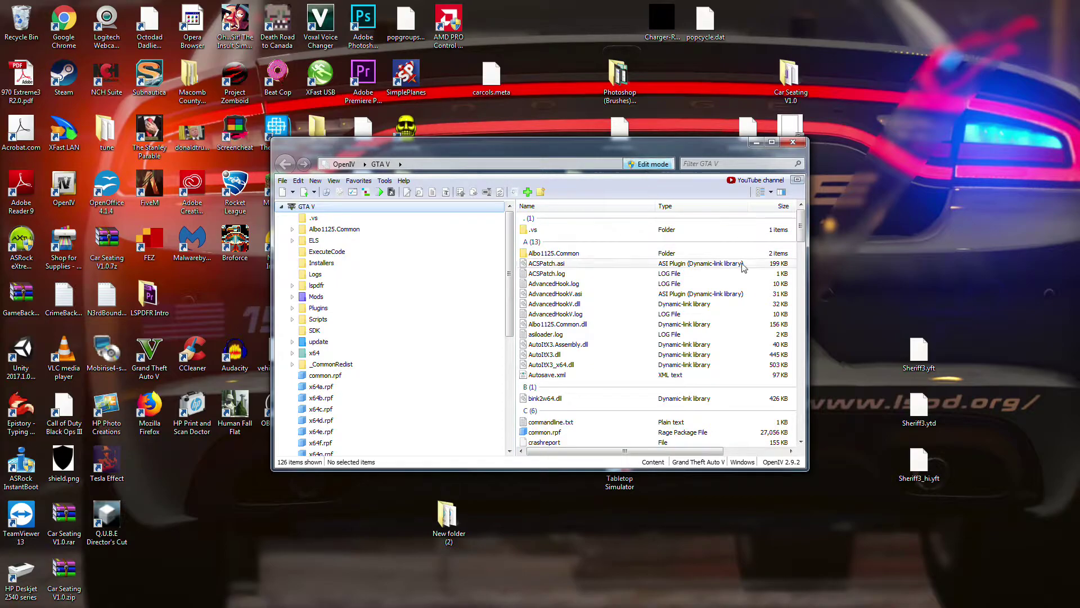
# Browse Mods > update > x64 > dlcpacks > sheriffpack
pyautogui.click(315, 298)
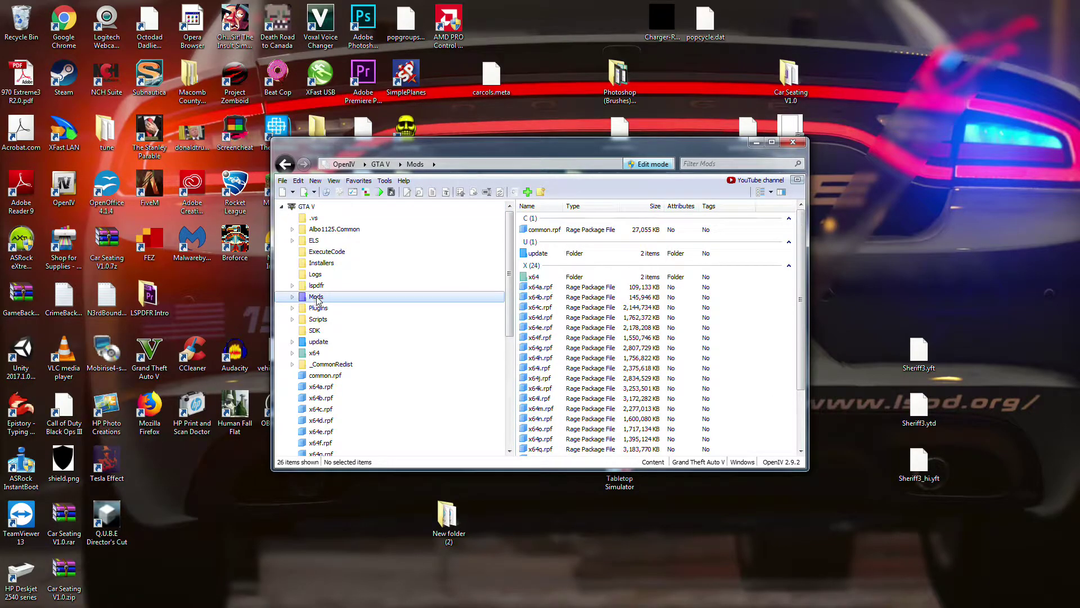
pyautogui.doubleClick(554, 255)
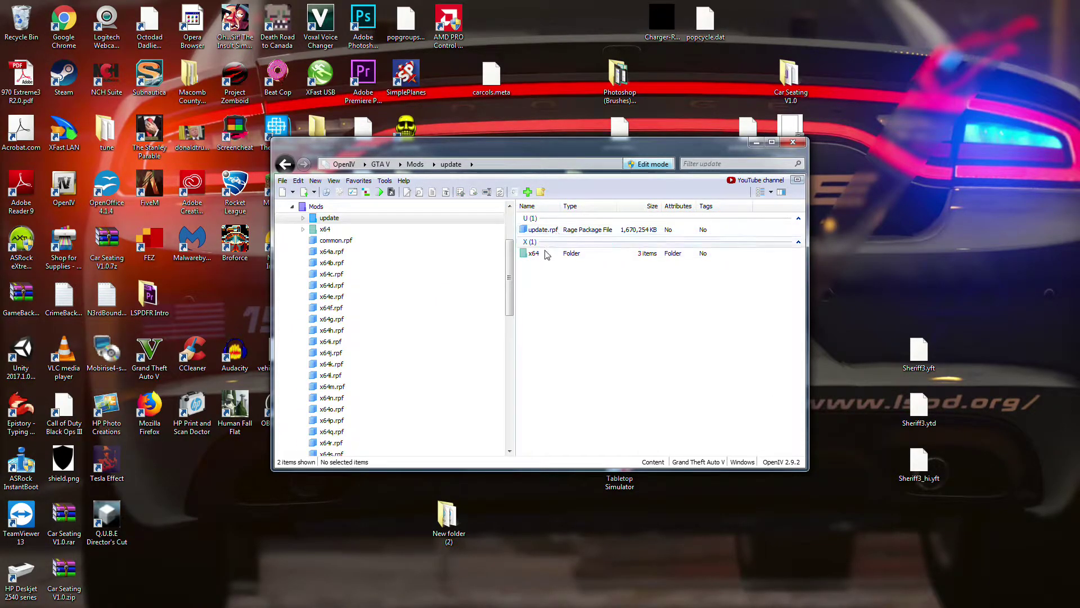
pyautogui.click(546, 255)
pyautogui.doubleClick(546, 255)
pyautogui.doubleClick(543, 241)
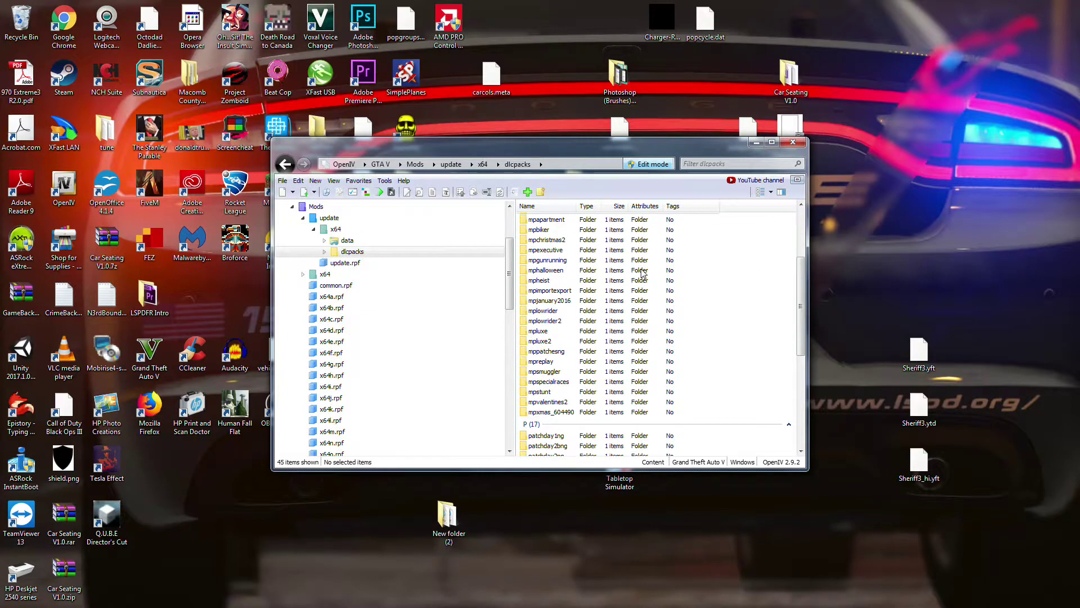
pyautogui.click(557, 438)
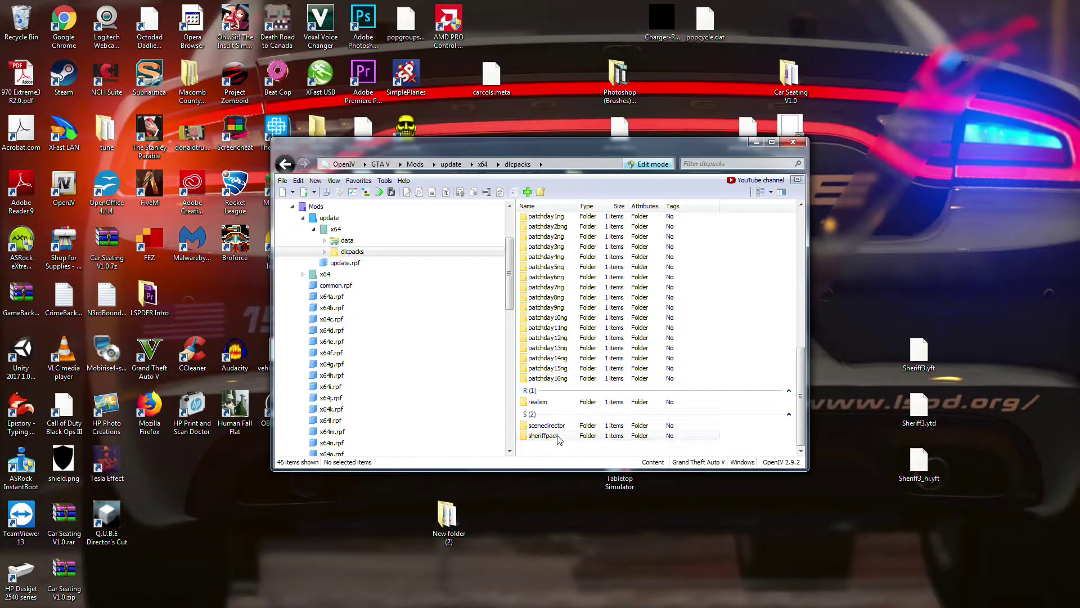
pyautogui.doubleClick(543, 436)
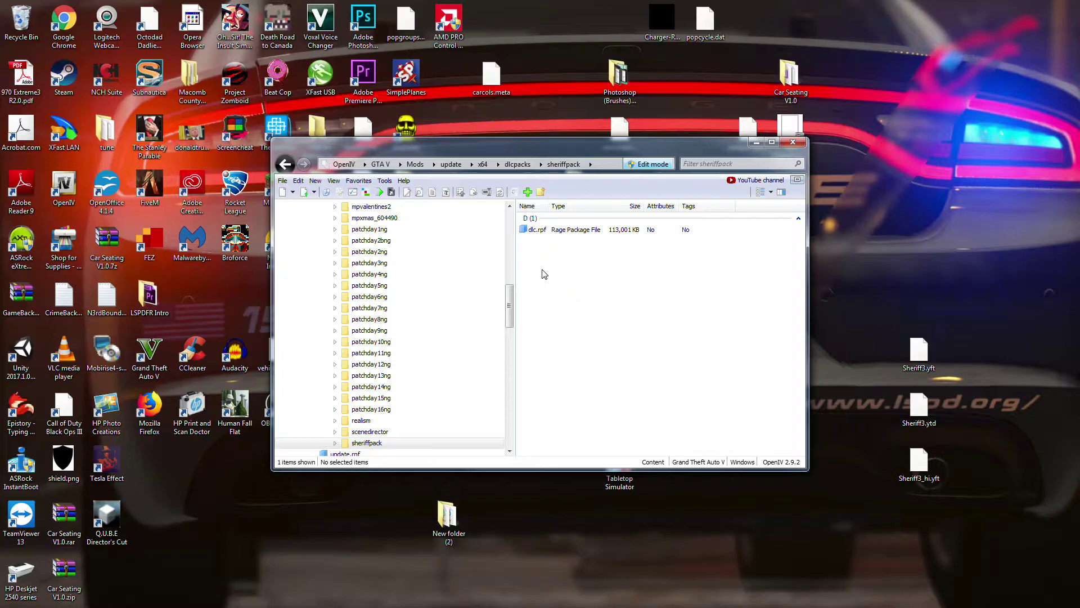
# Open dlc.rpf > x64 > levels > gta5 > vehicles > sheriffpack.rpf and preview sheriff.yft
pyautogui.doubleClick(555, 229)
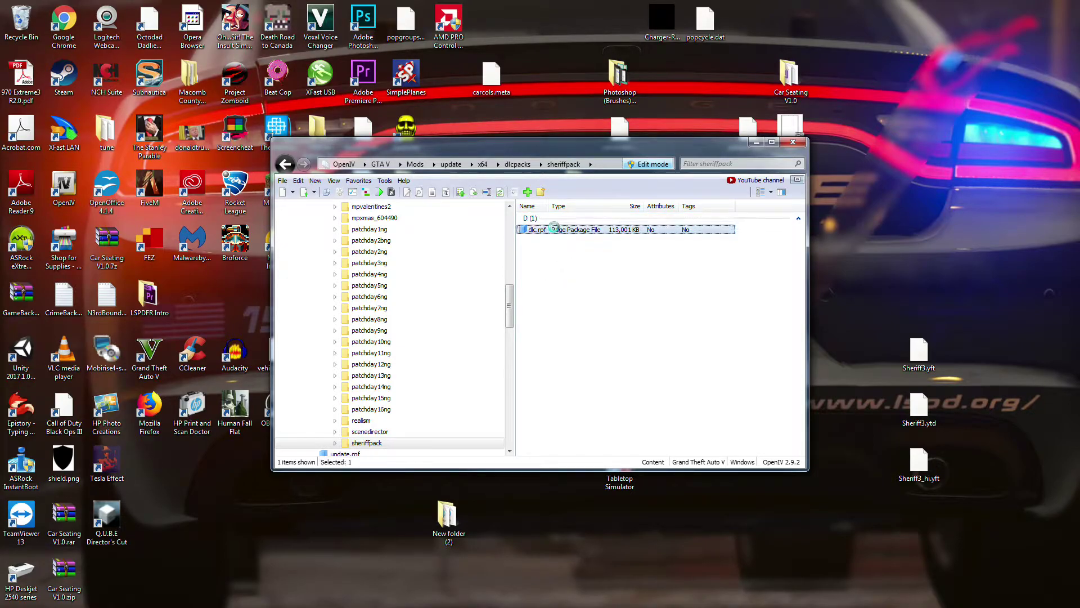
pyautogui.doubleClick(545, 290)
pyautogui.doubleClick(555, 232)
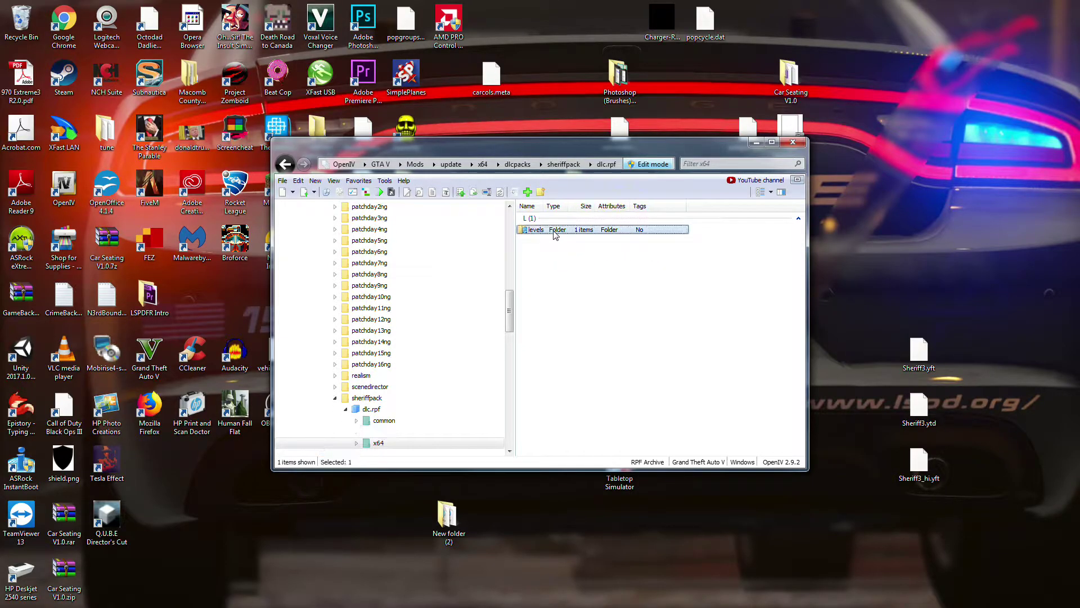
pyautogui.doubleClick(553, 230)
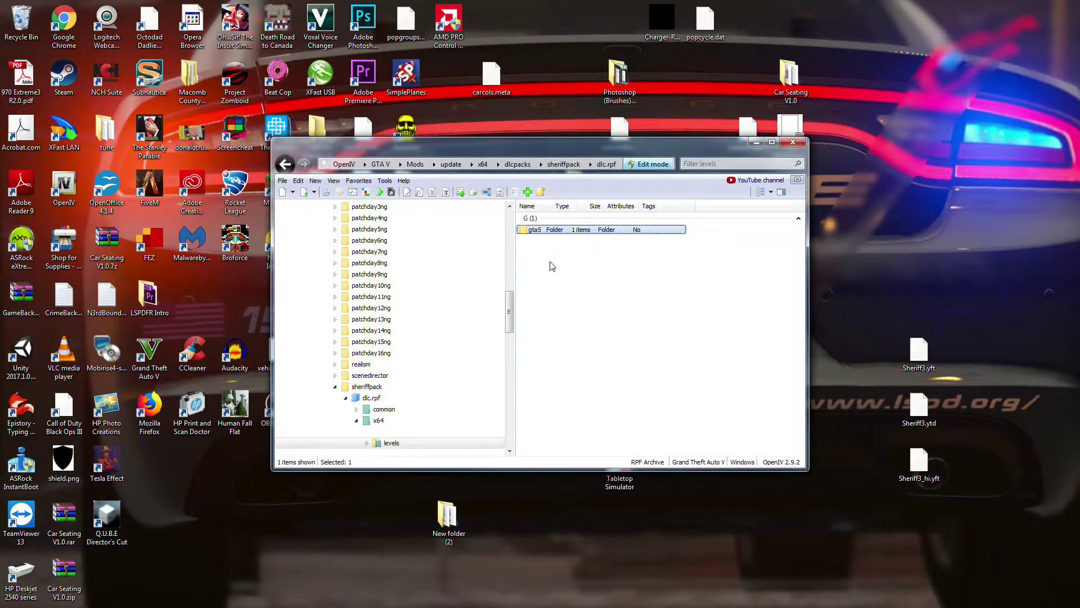
pyautogui.click(550, 231)
pyautogui.doubleClick(535, 230)
pyautogui.doubleClick(549, 231)
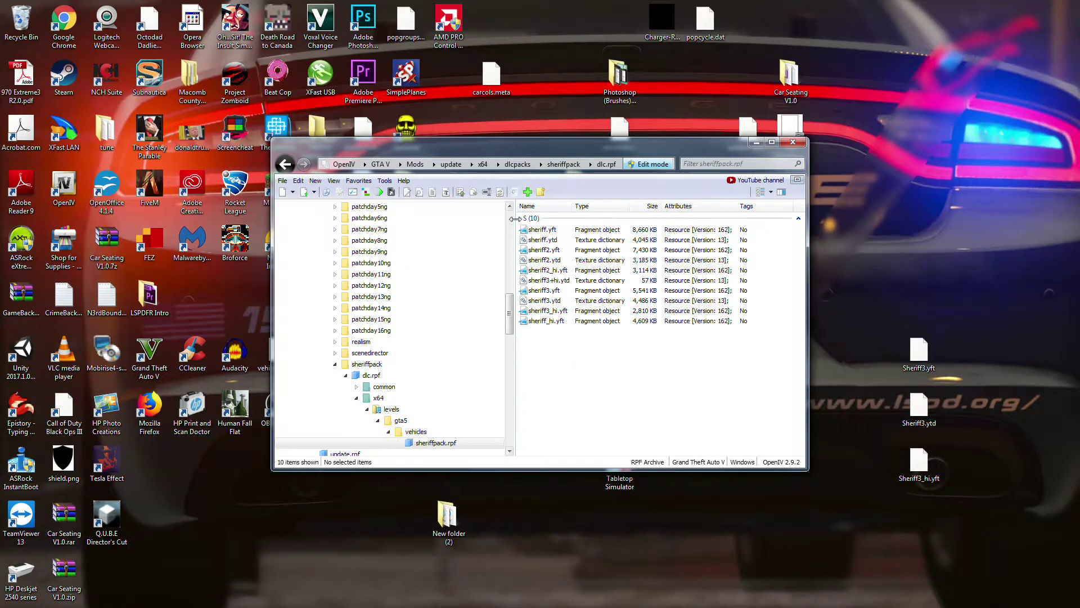
pyautogui.click(602, 230)
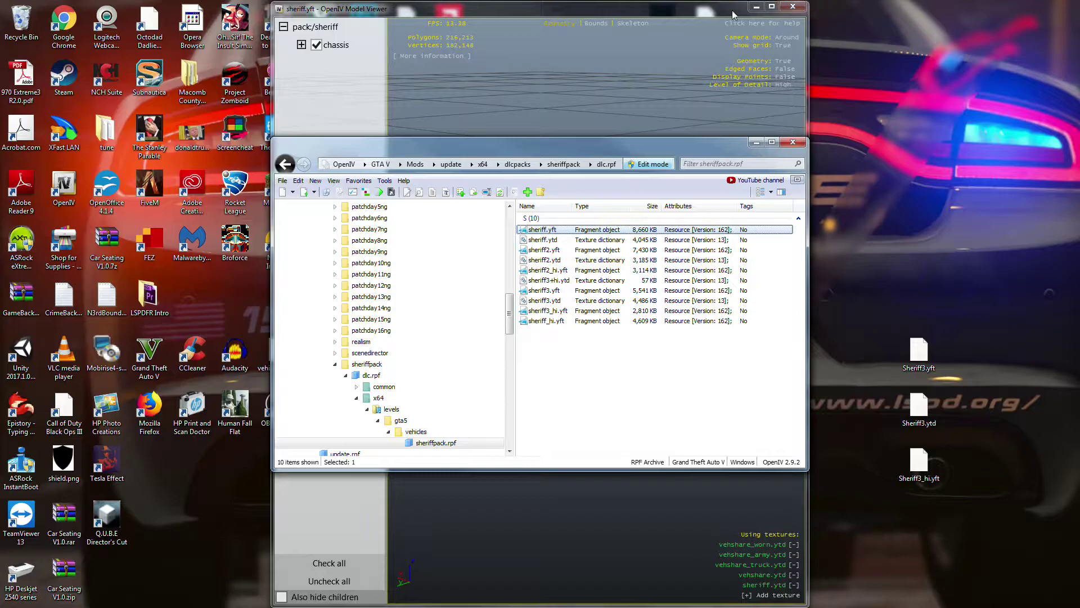
pyautogui.moveTo(739, 14); pyautogui.dragTo(786, 54)
pyautogui.moveTo(560, 194); pyautogui.dragTo(799, 95)
pyautogui.click(840, 45)
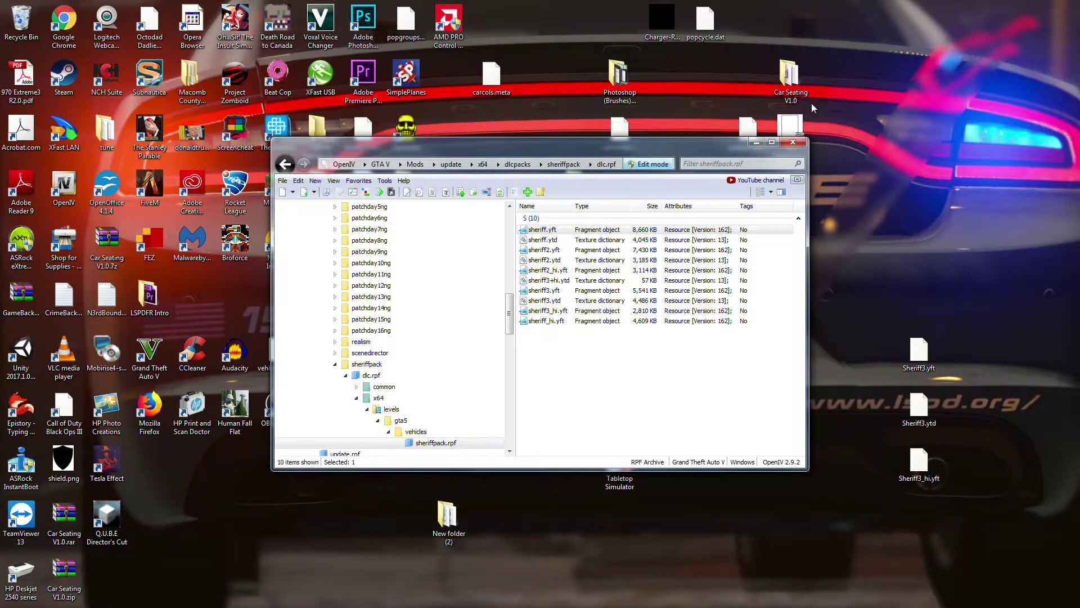
pyautogui.doubleClick(599, 241)
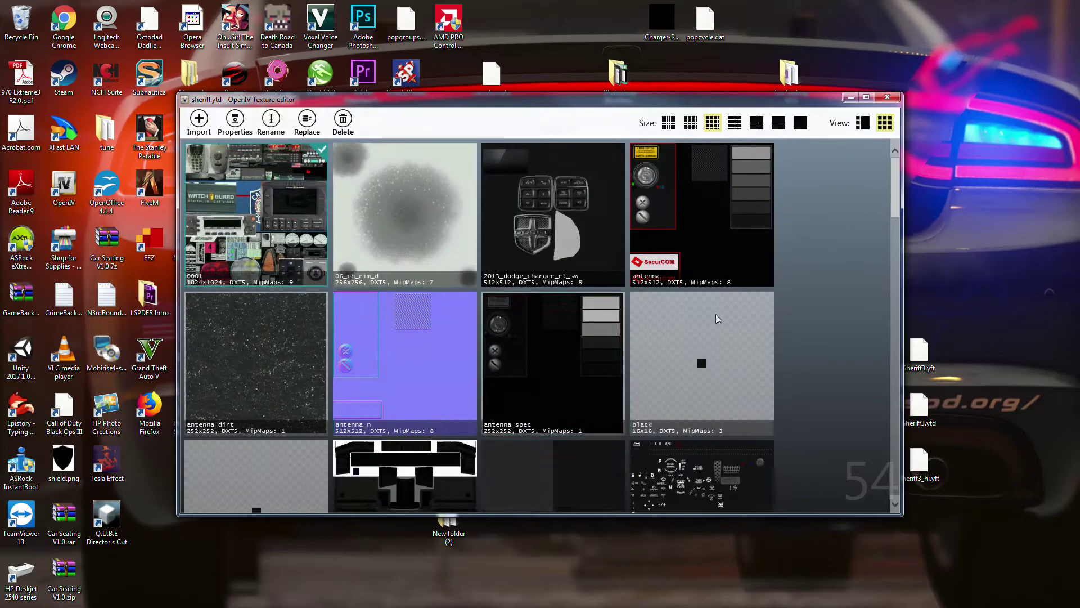
# Select and delete the chgr_sign_1 texture, then close the texture editor without saving
pyautogui.moveTo(898, 185); pyautogui.dragTo(890, 253)
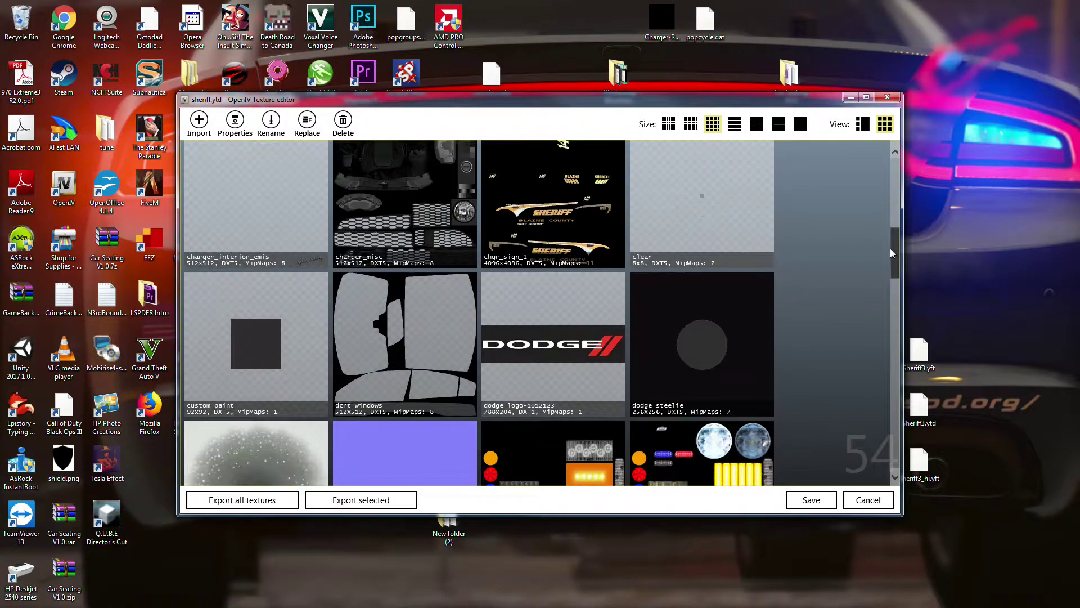
pyautogui.click(471, 223)
pyautogui.click(557, 223)
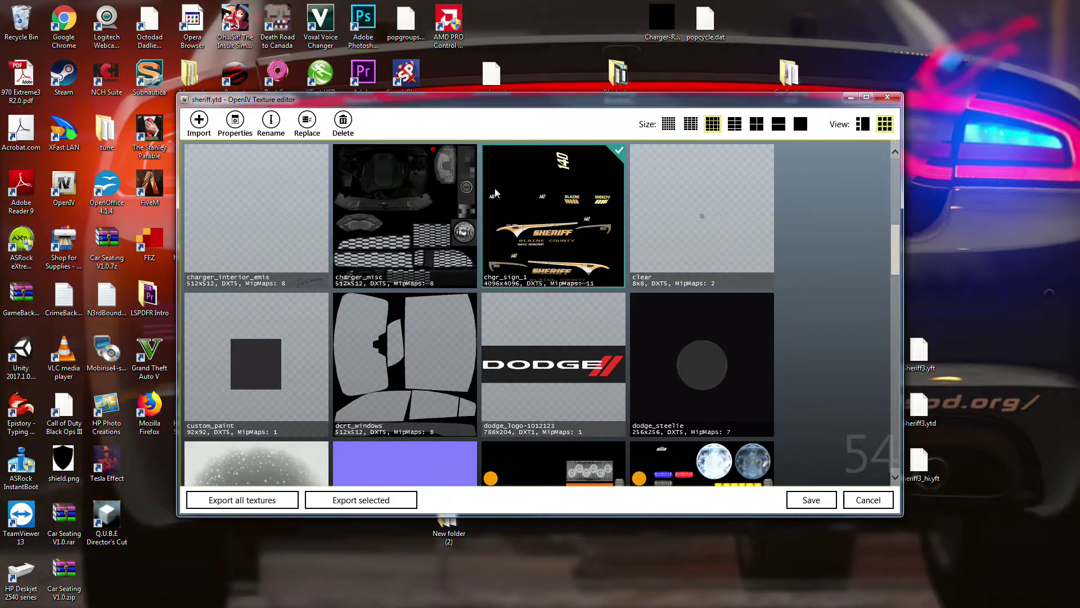
pyautogui.click(343, 123)
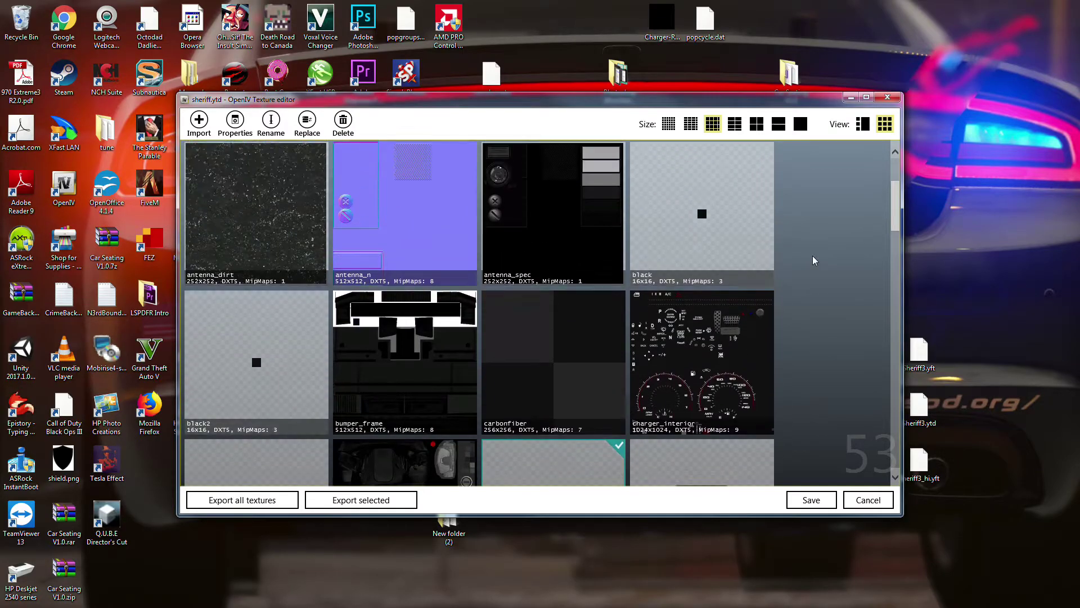
pyautogui.scroll(1, 814, 261)
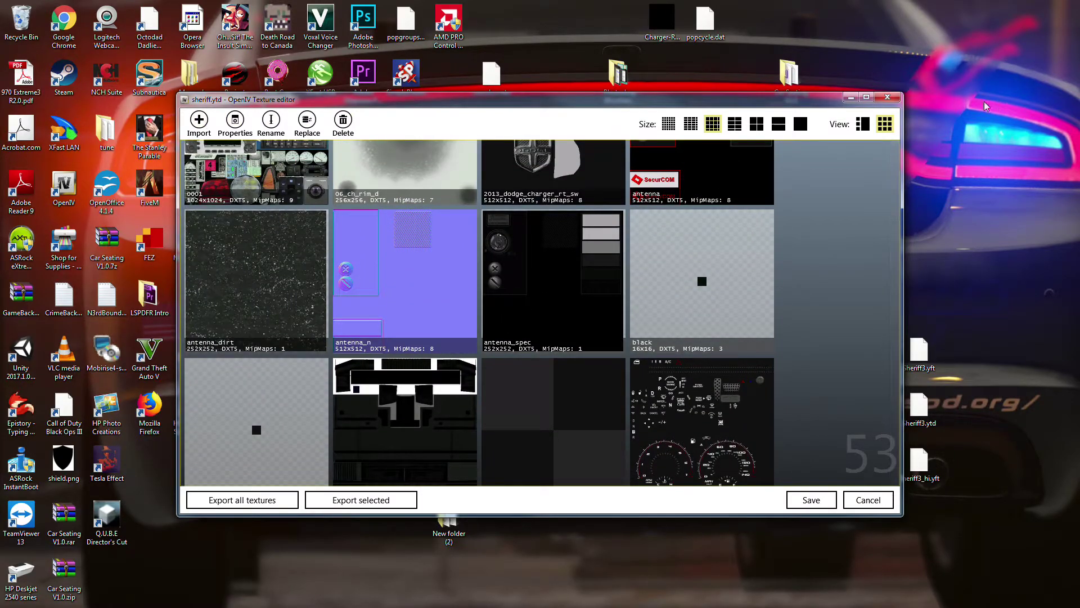
pyautogui.click(870, 506)
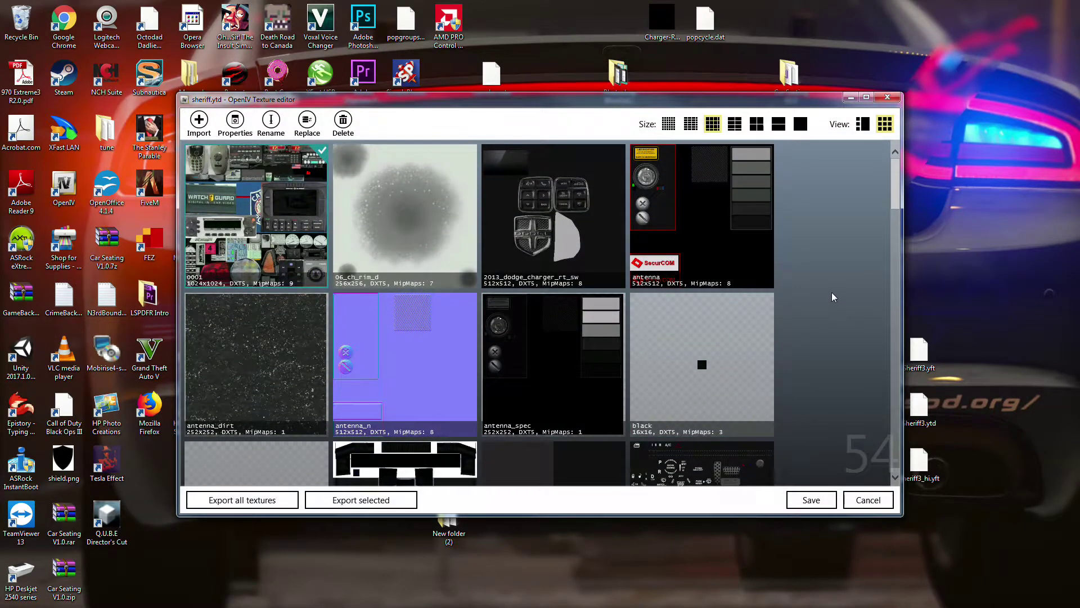
# Select the chgr_sign_1 texture again and choose Replace to pick a new image
pyautogui.moveTo(897, 193); pyautogui.dragTo(898, 276)
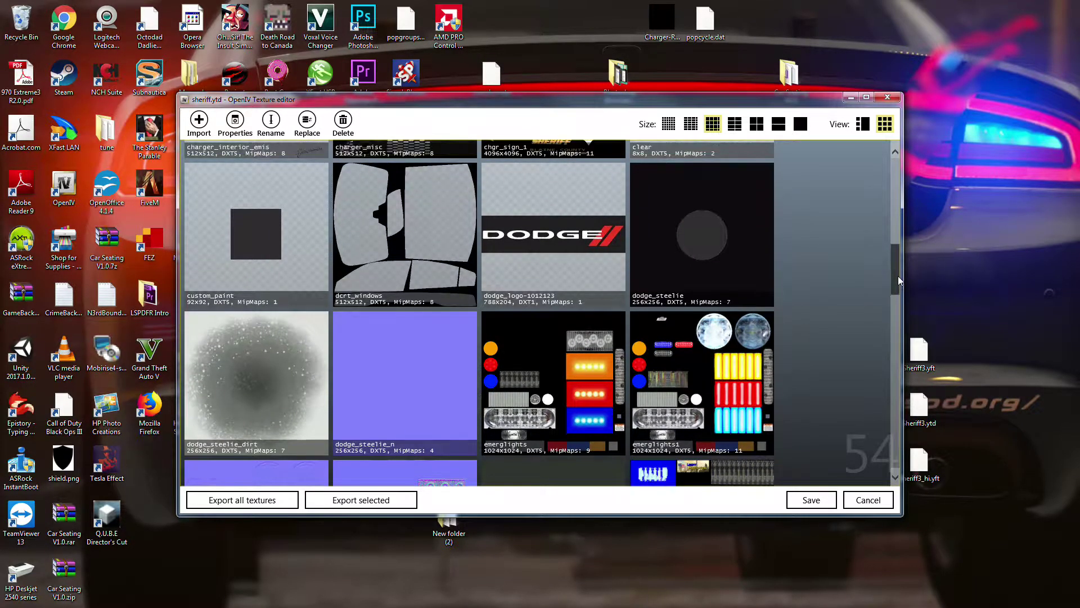
pyautogui.click(529, 147)
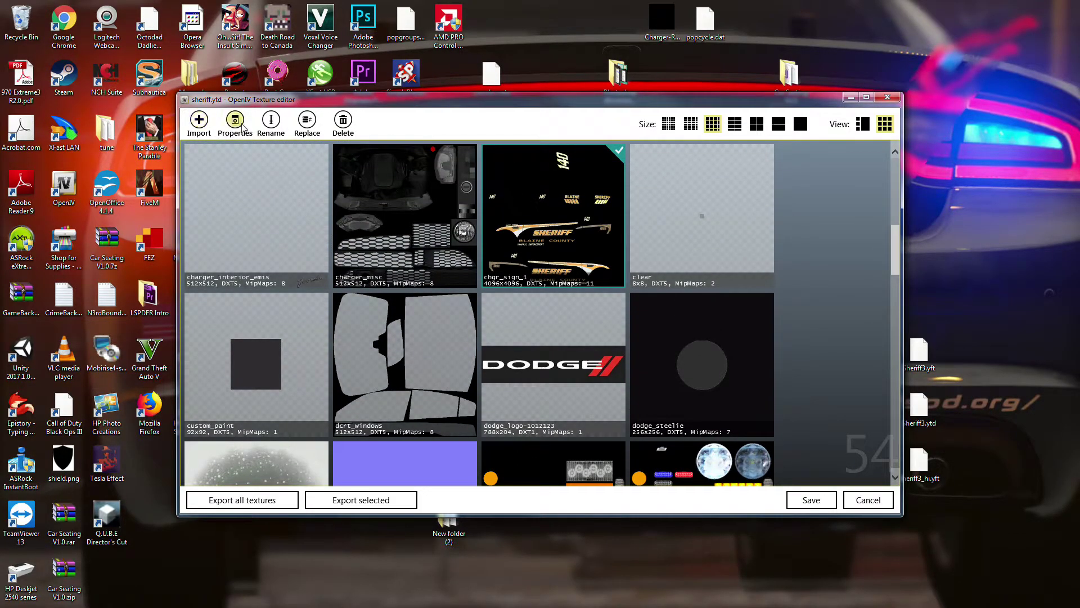
pyautogui.click(307, 120)
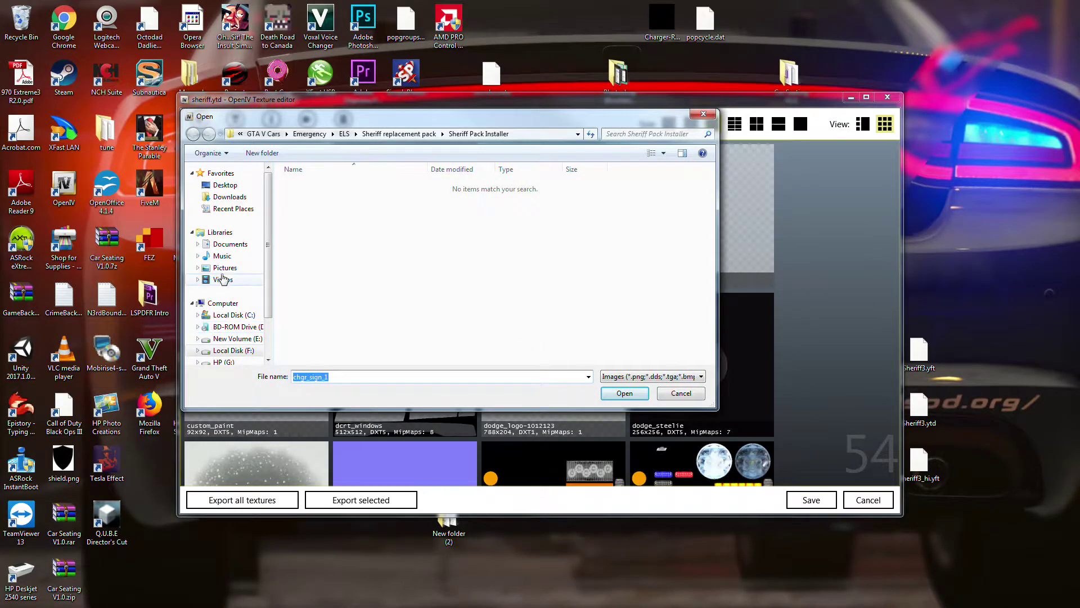
# Load chgr_sign_1.png from the Music library as the new chgr_sign_1 texture
pyautogui.click(226, 267)
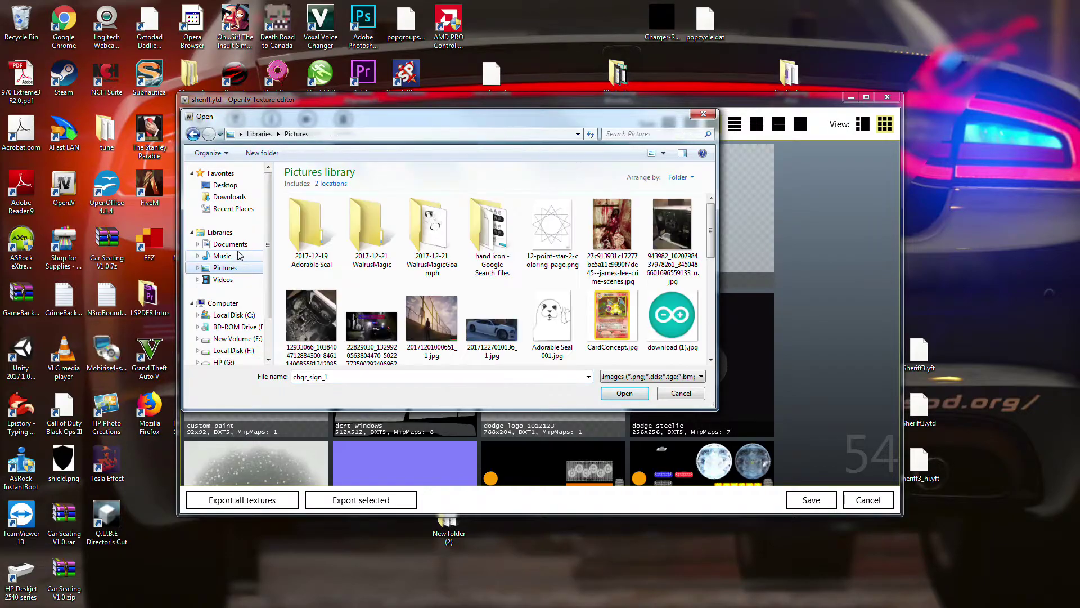
pyautogui.click(222, 256)
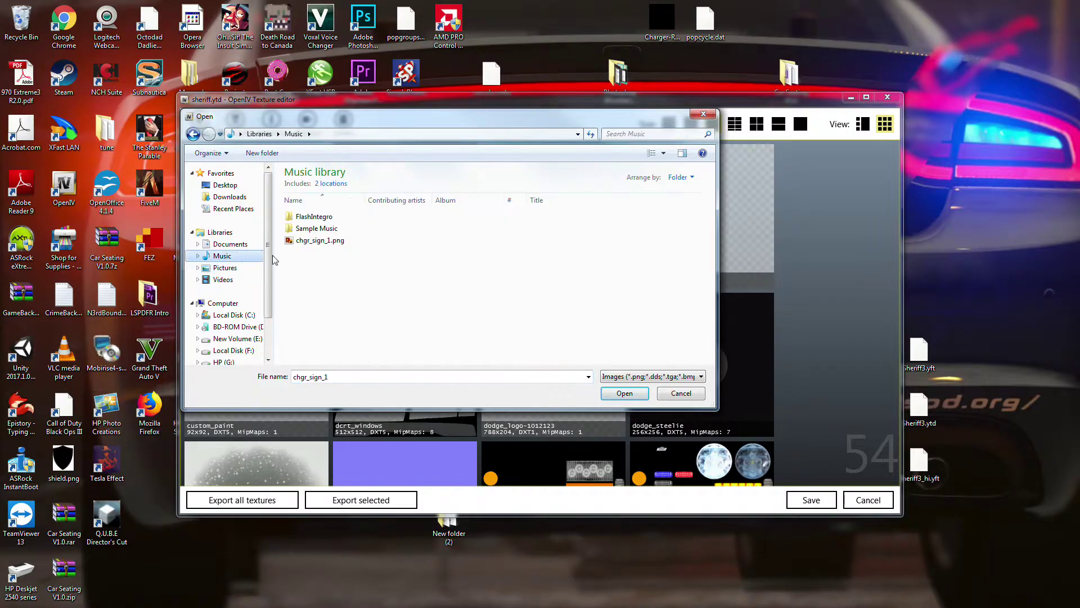
pyautogui.click(310, 242)
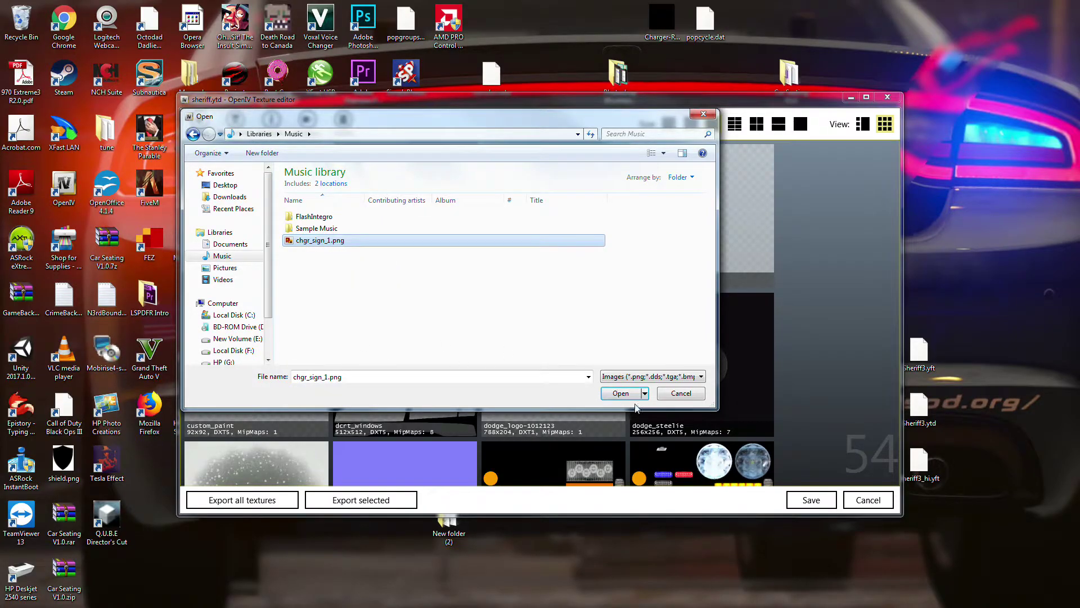
pyautogui.moveTo(485, 115); pyautogui.dragTo(311, 90)
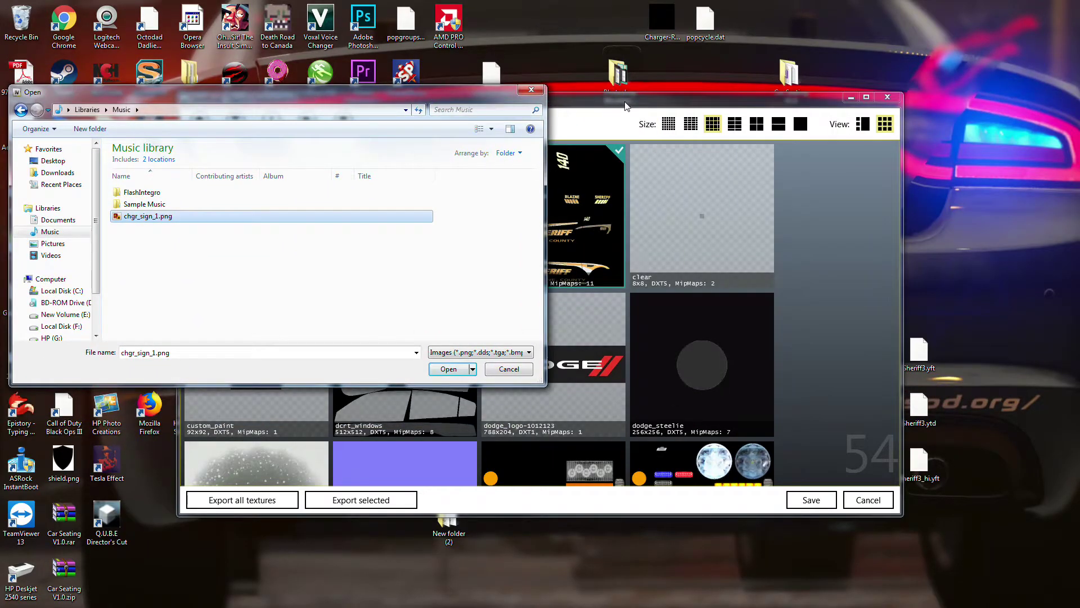
pyautogui.moveTo(240, 94); pyautogui.dragTo(231, 10)
pyautogui.moveTo(142, 134); pyautogui.dragTo(205, 146)
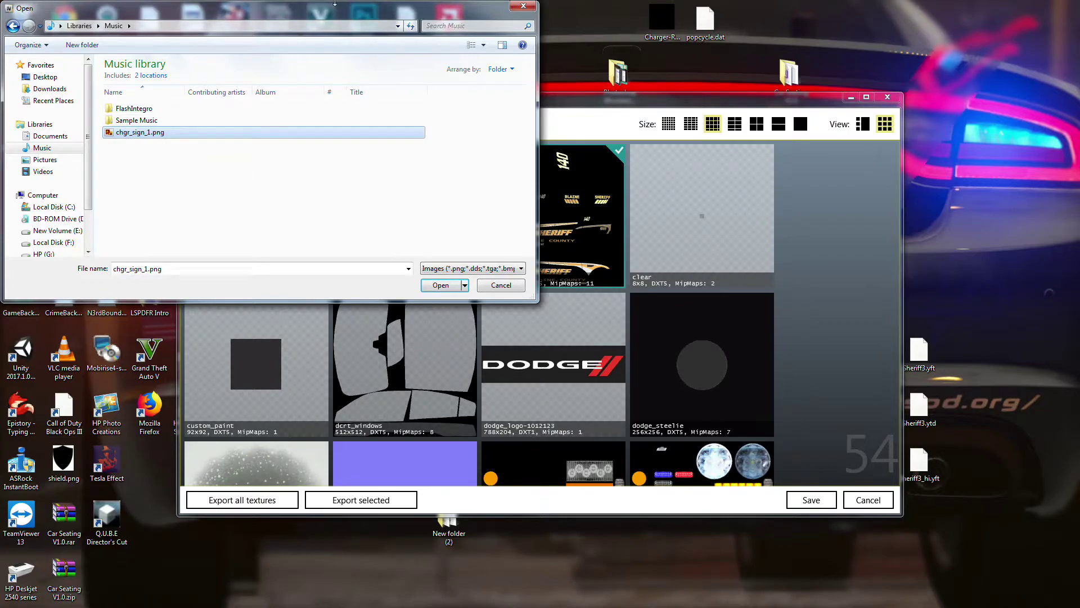
pyautogui.moveTo(334, 16); pyautogui.dragTo(575, 175)
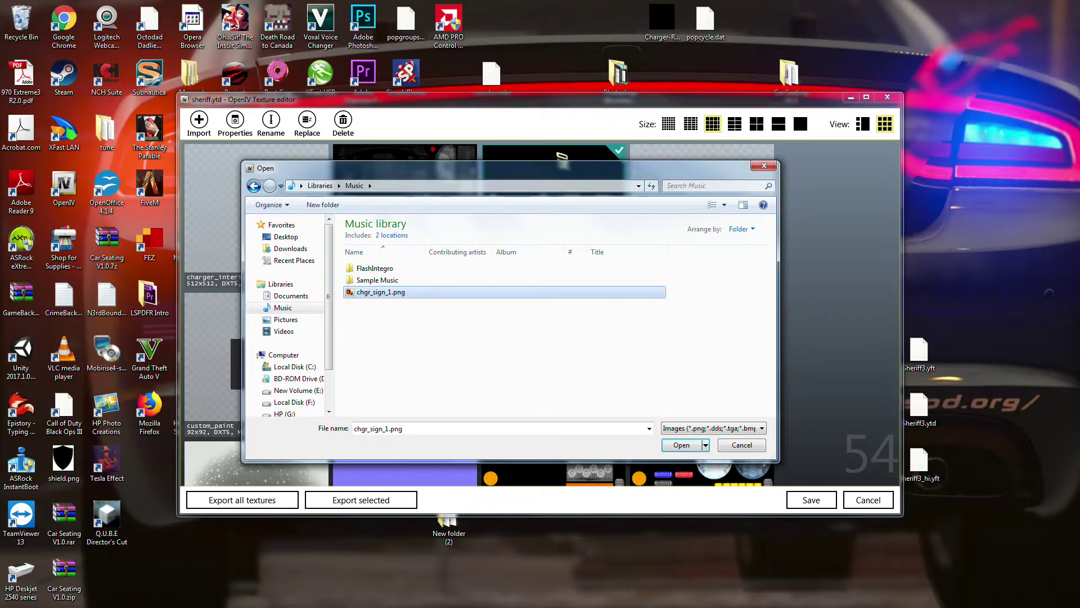
pyautogui.click(681, 446)
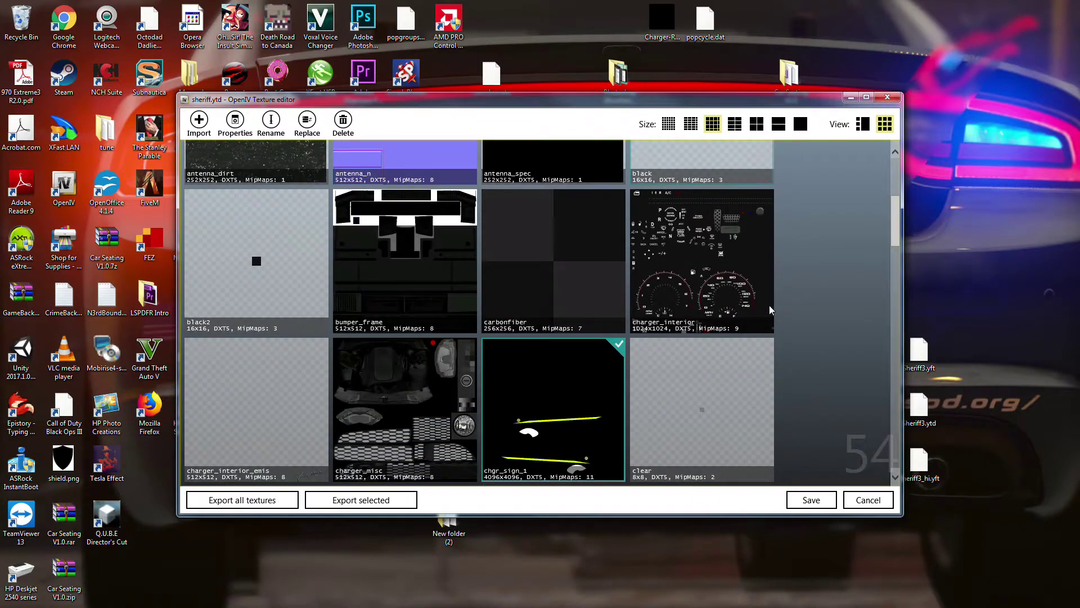
# Check the new yellow-stripe chgr_sign_1 tile and save sheriff.ytd
pyautogui.scroll(-3, 701, 355)
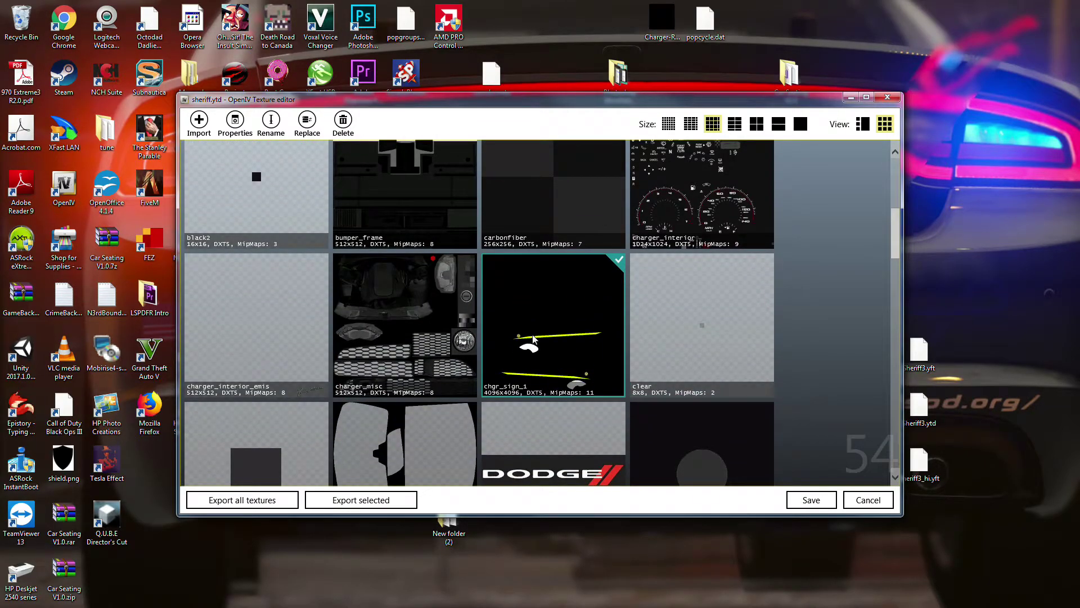
pyautogui.click(813, 500)
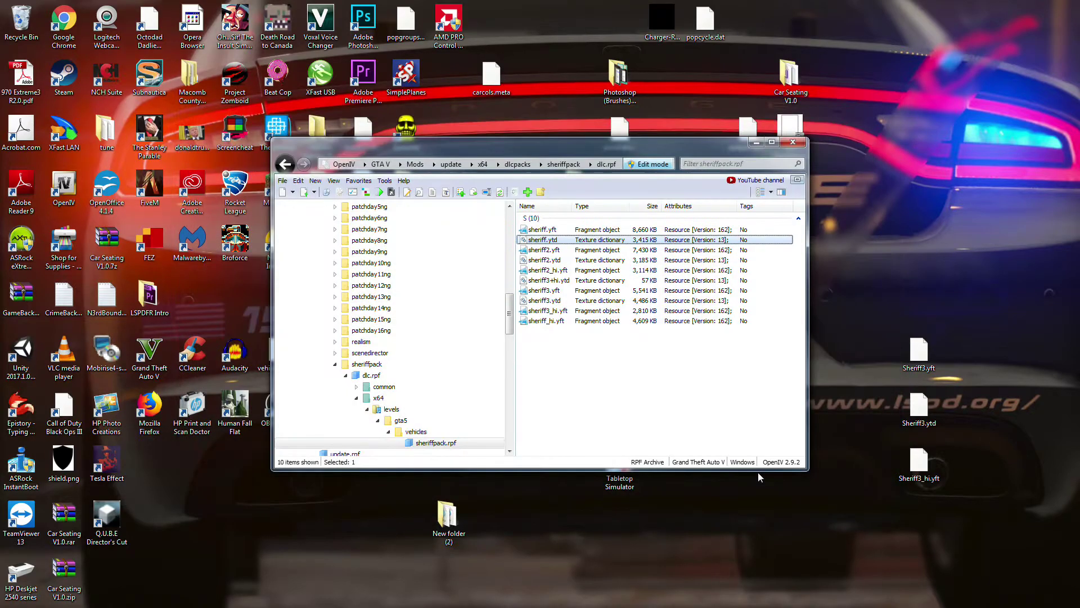
# Open sheriff.yft in the Model Viewer and orbit and zoom to inspect the yellow stripe livery
pyautogui.click(596, 231)
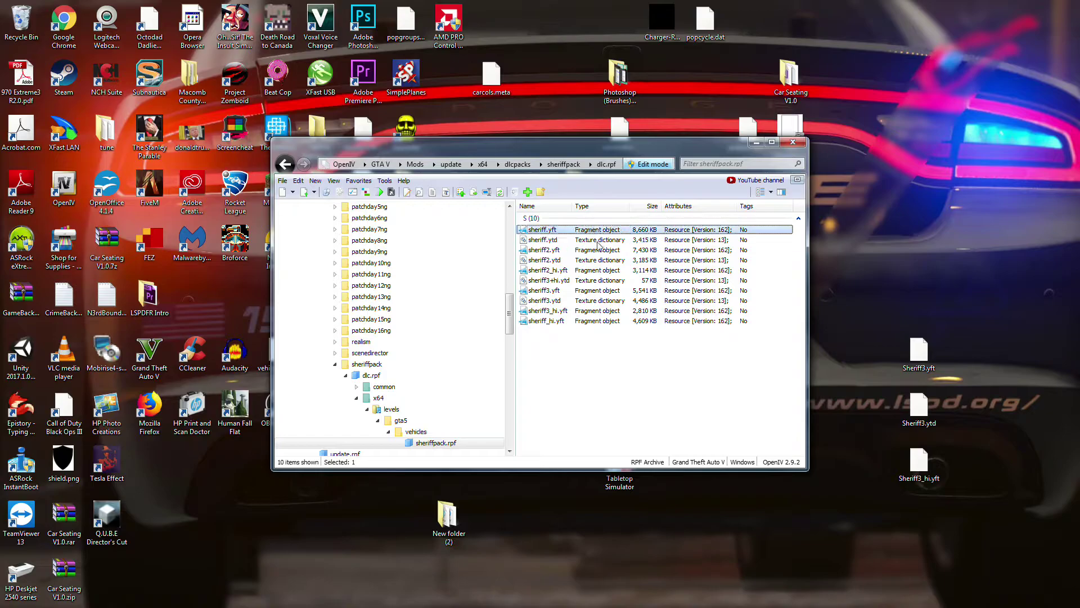
pyautogui.doubleClick(591, 229)
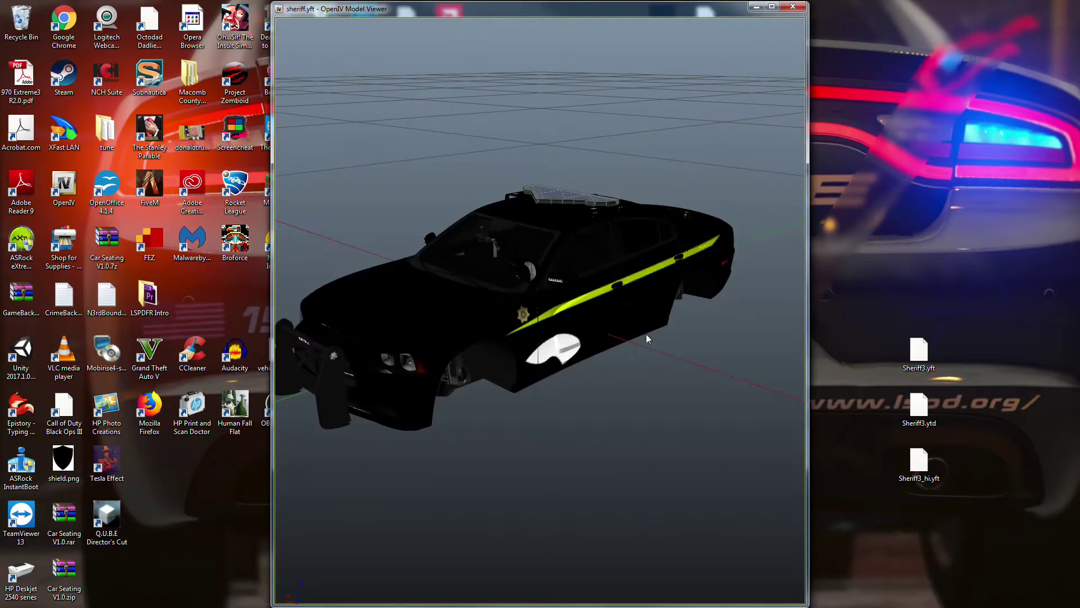
pyautogui.moveTo(646, 333); pyautogui.dragTo(620, 308)
pyautogui.scroll(2, 529, 313)
pyautogui.scroll(3, 552, 340)
pyautogui.scroll(-2, 552, 339)
pyautogui.scroll(-3, 515, 347)
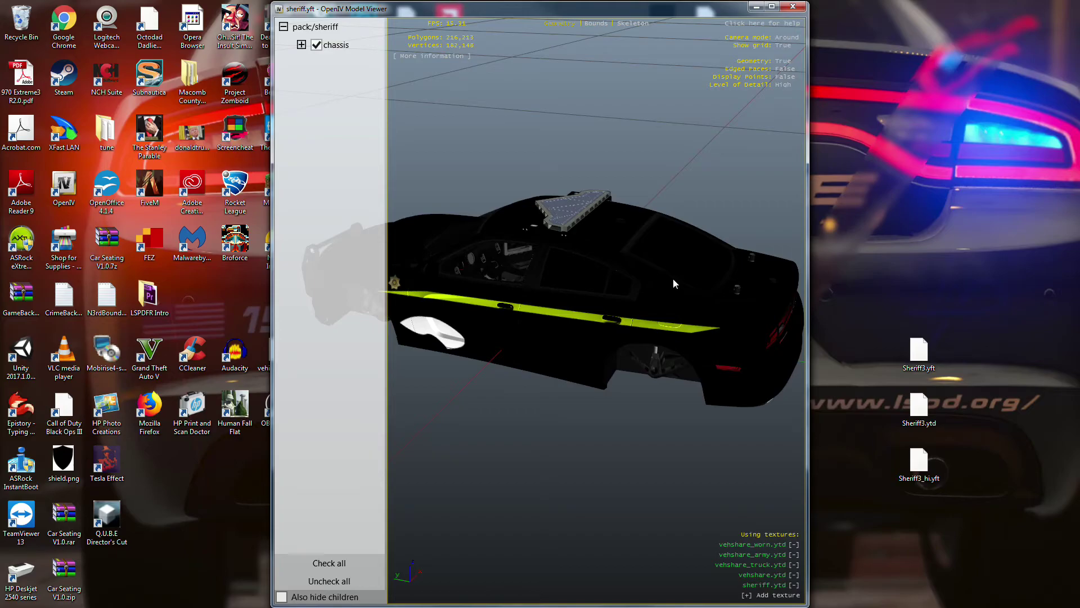
# Orbit to a low front view of the car, then close the Model Viewer
pyautogui.moveTo(575, 294); pyautogui.dragTo(628, 326)
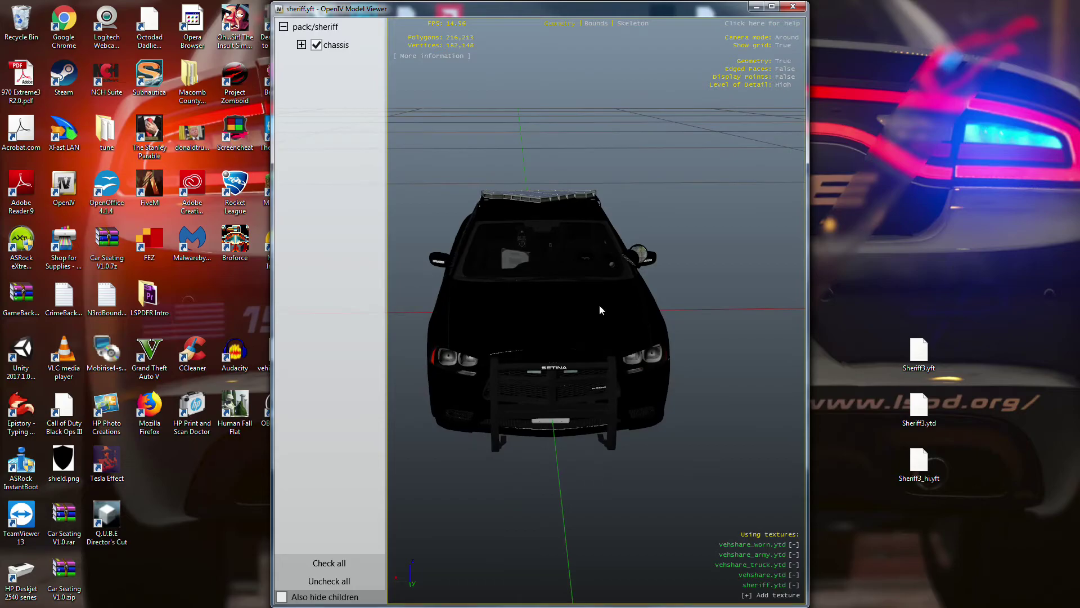
pyautogui.scroll(3, 599, 305)
pyautogui.moveTo(580, 292); pyautogui.dragTo(715, 315)
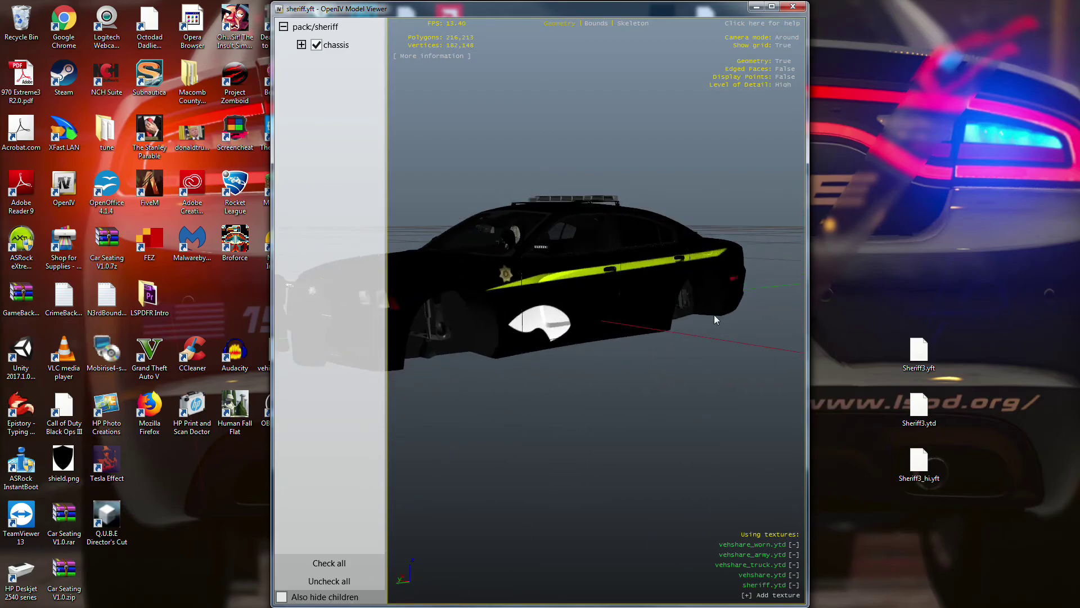
pyautogui.click(793, 7)
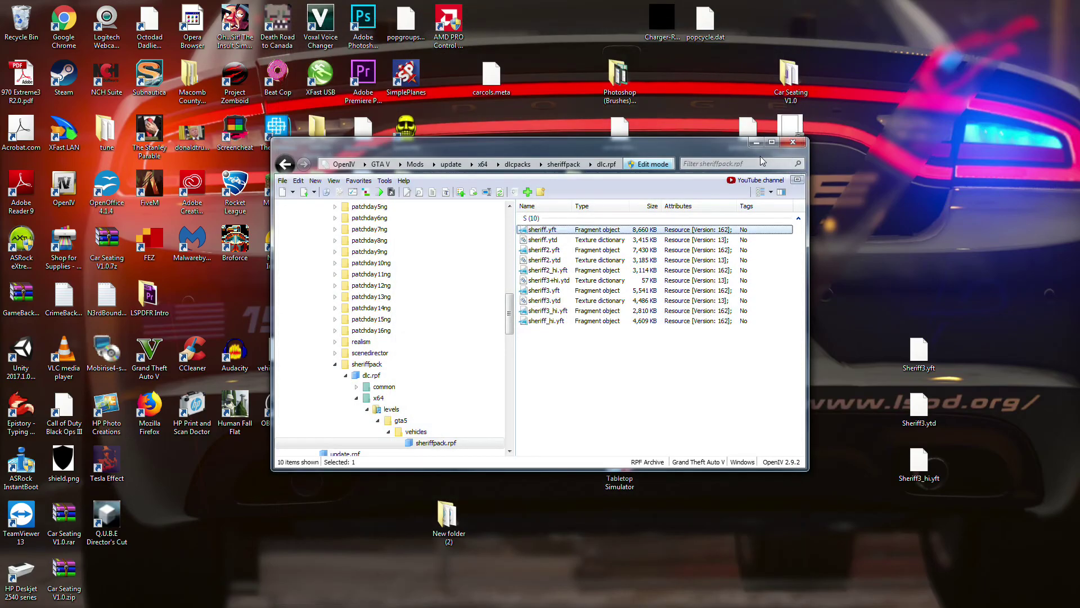